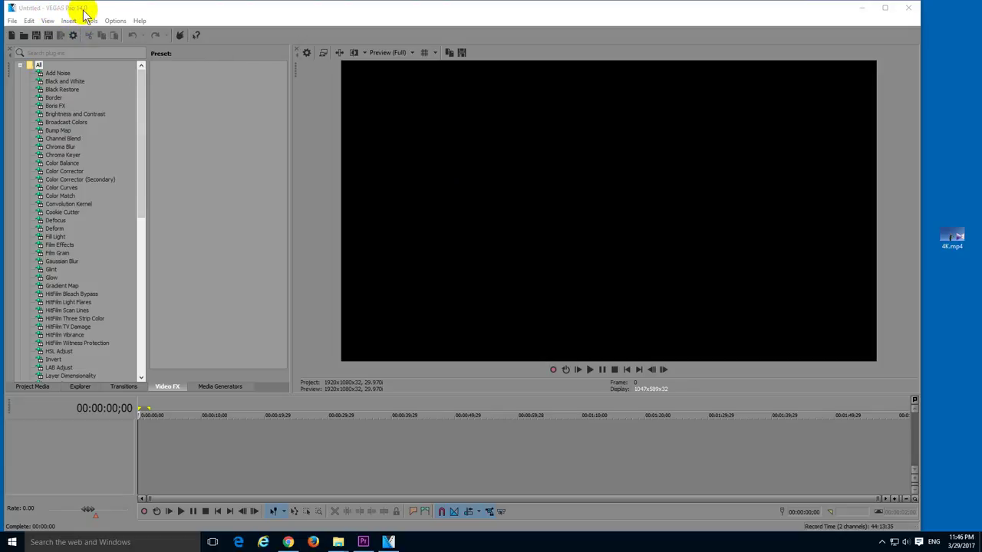
Place 4K.mp4 at the start of the timeline and set the playhead to 00:00:12;00.
left_click(954, 247)
left_click_drag(955, 250, 759, 411)
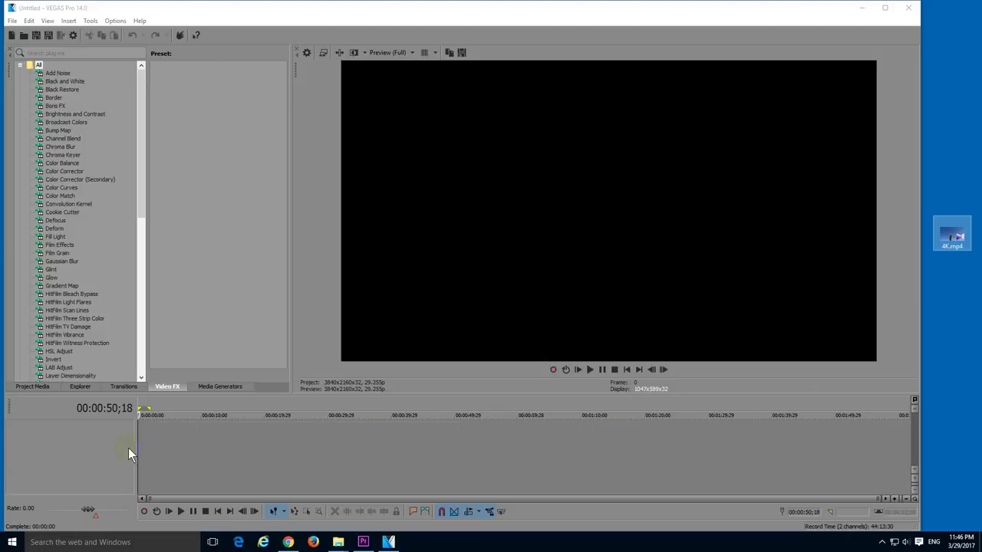
left_click_drag(191, 447, 131, 446)
left_click(215, 409)
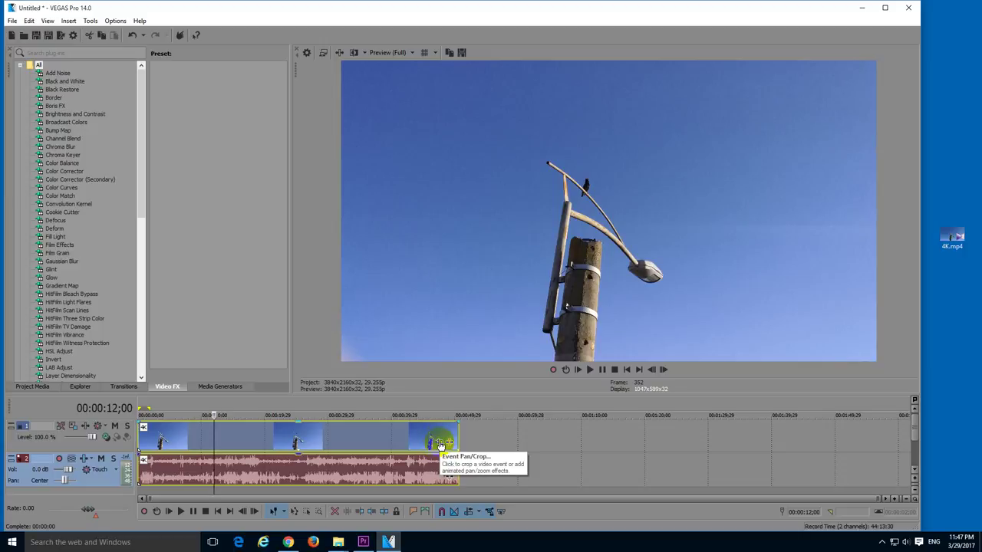
Open Event Pan/Crop for the 4K clip with the cursor at 00:00:00;00.
left_click(440, 444)
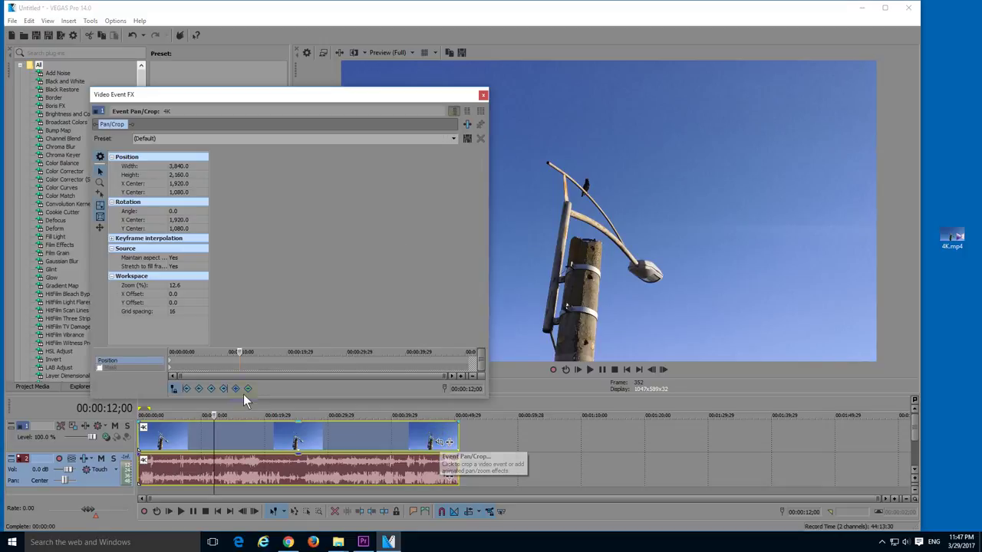
left_click(112, 368)
left_click(120, 361)
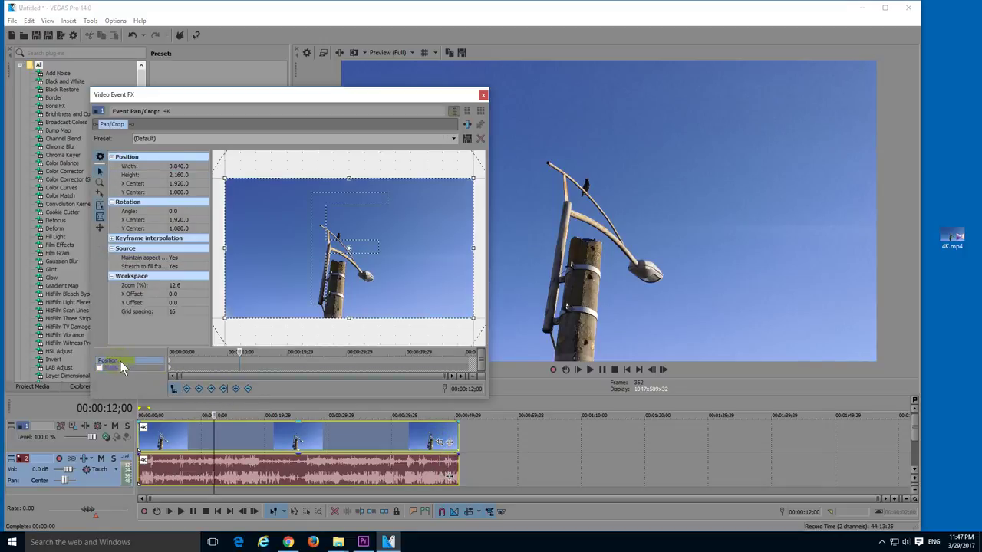
left_click(171, 365)
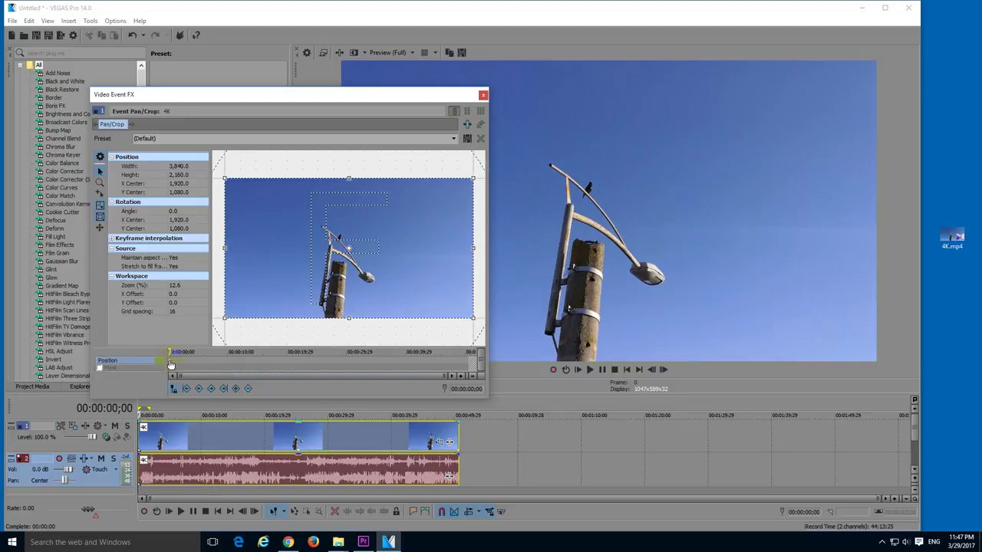
Shrink the Pan/Crop frame and set Width to 1920 for a centred 1920×1080 crop.
left_click(195, 167)
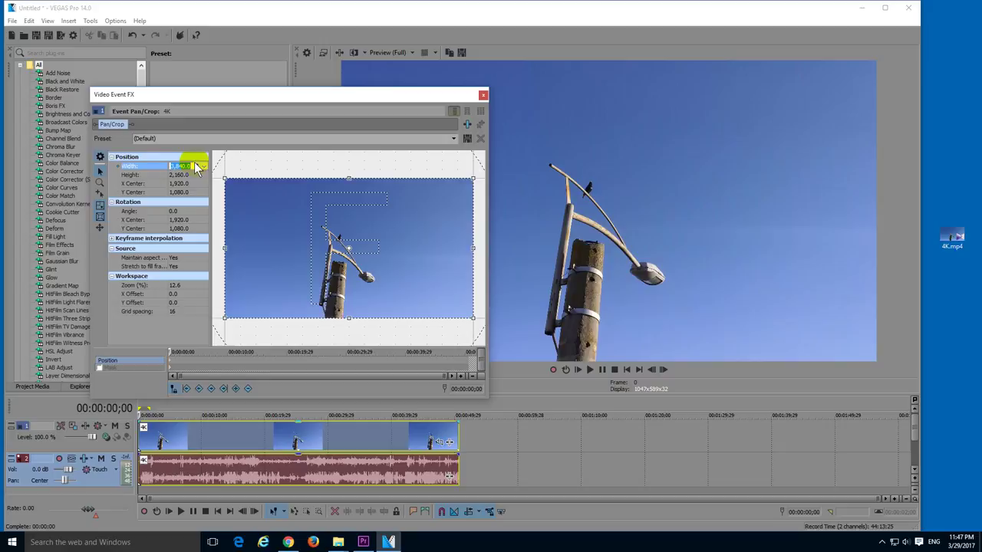
left_click(258, 128)
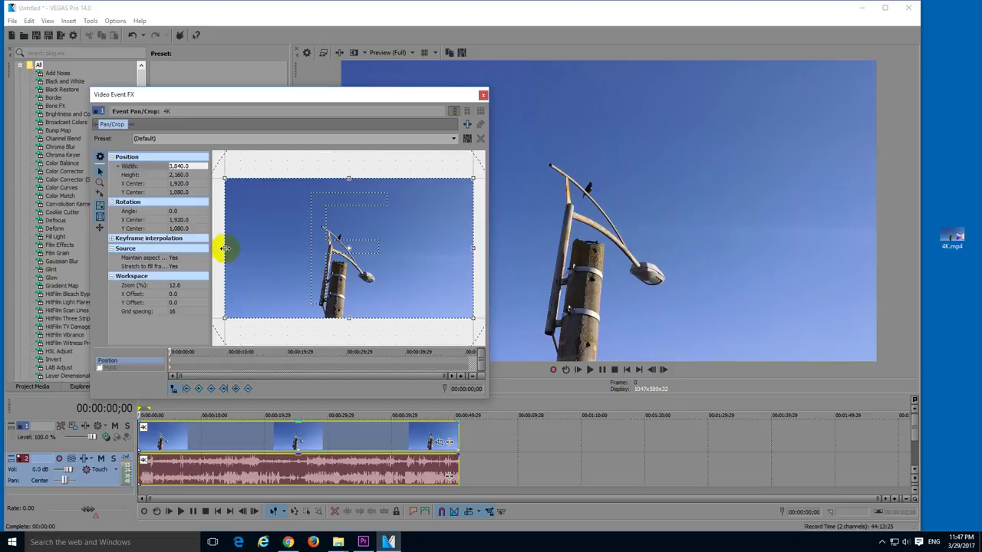
left_click_drag(224, 247, 271, 250)
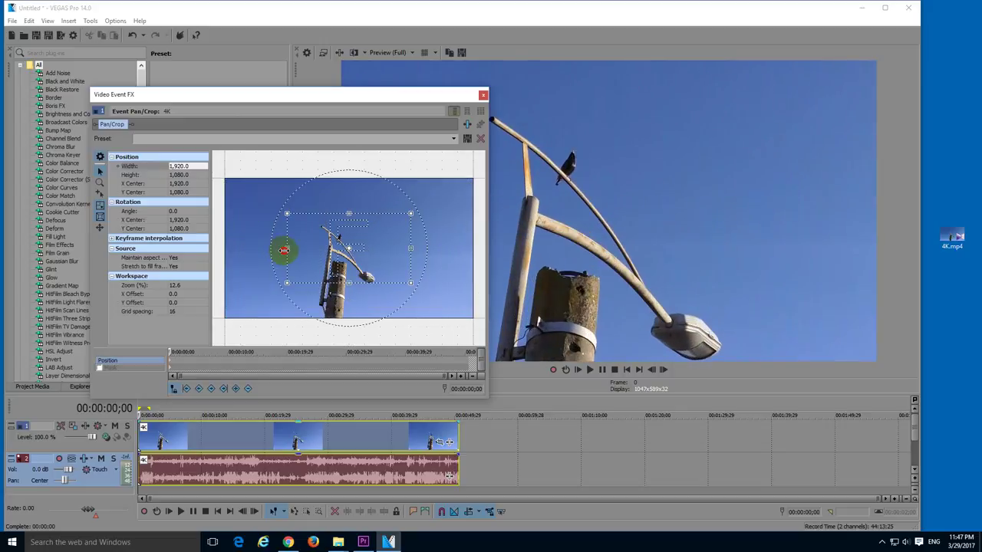
left_click(178, 165)
type("1920")
key("Return")
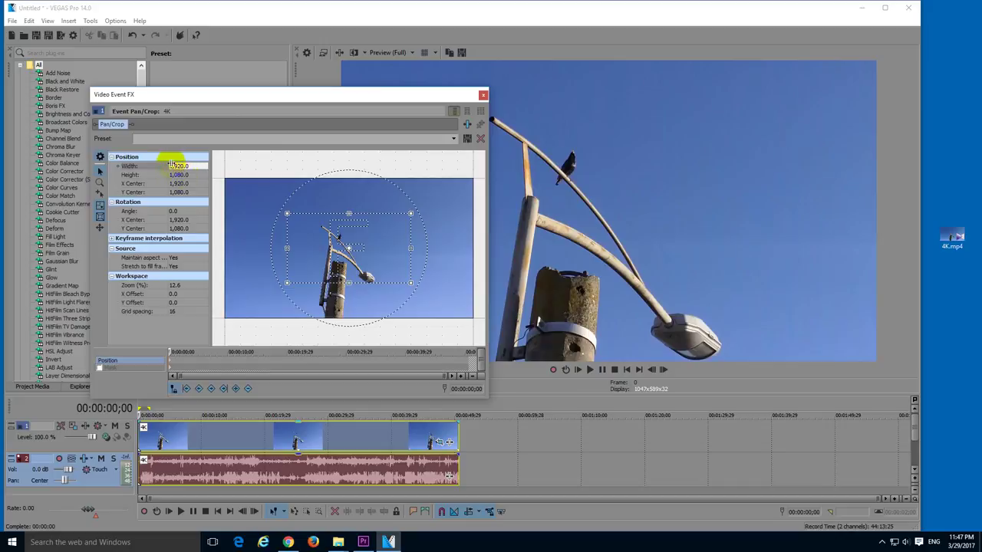
left_click(283, 248)
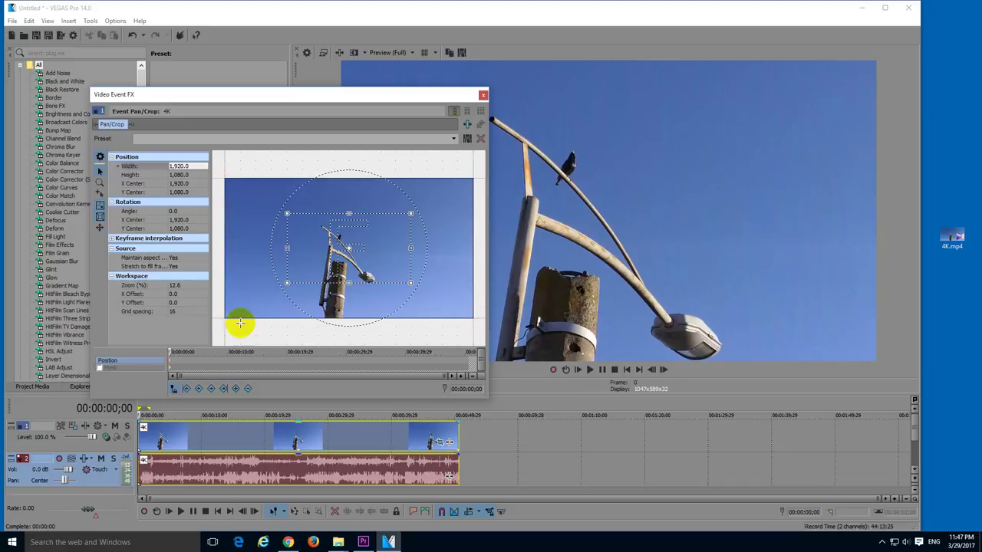
left_click(283, 236)
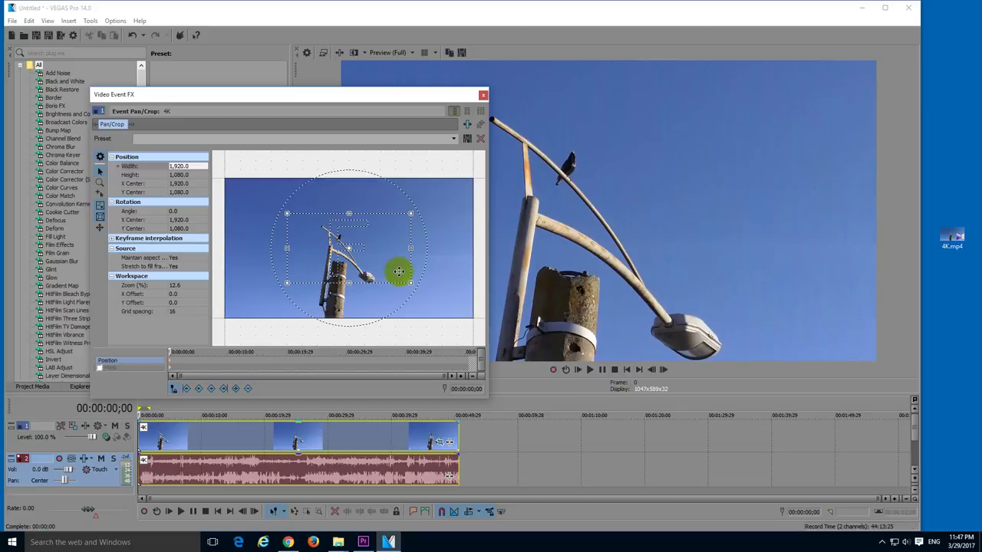
Close the Pan/Crop window, check the crop at about 3 seconds, then return to the start.
left_click(482, 95)
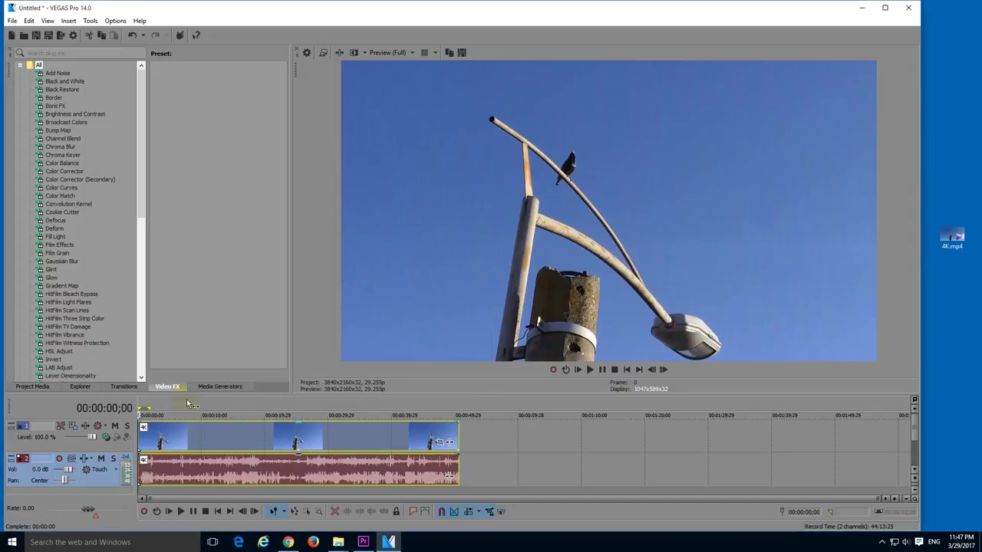
left_click(158, 407)
left_click(139, 405)
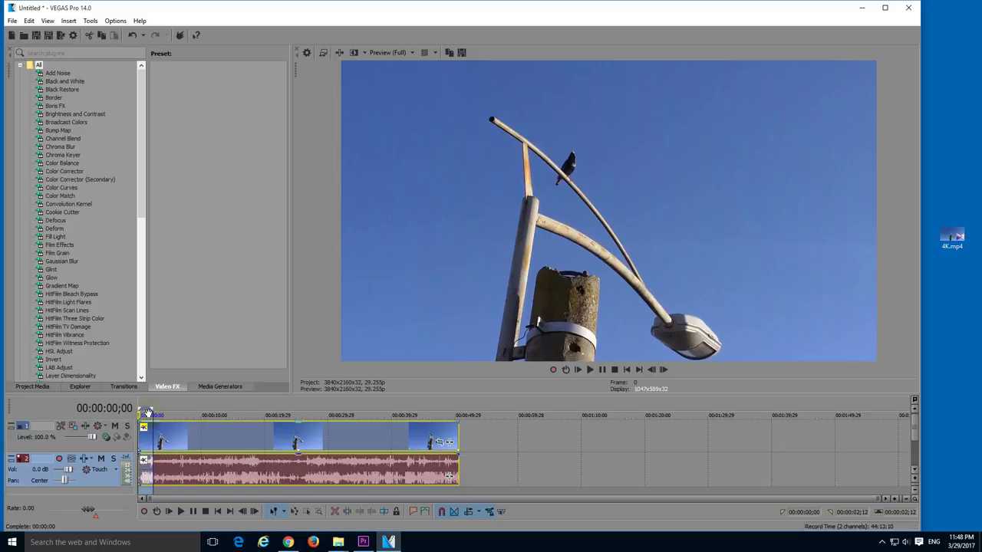
In Render As, choose Sony AVC/MVC with the Internet 1920x1080-30p template.
left_click(61, 35)
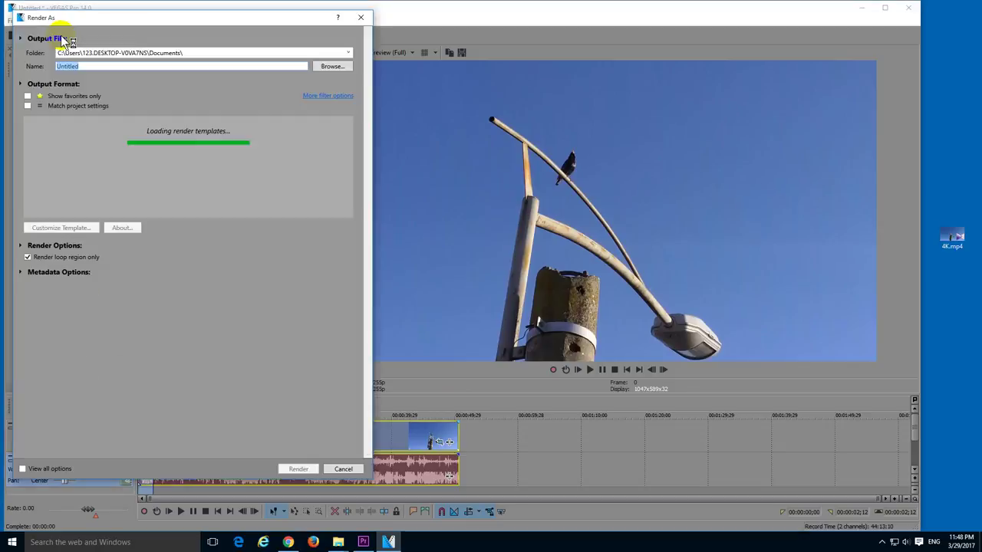
left_click(54, 203)
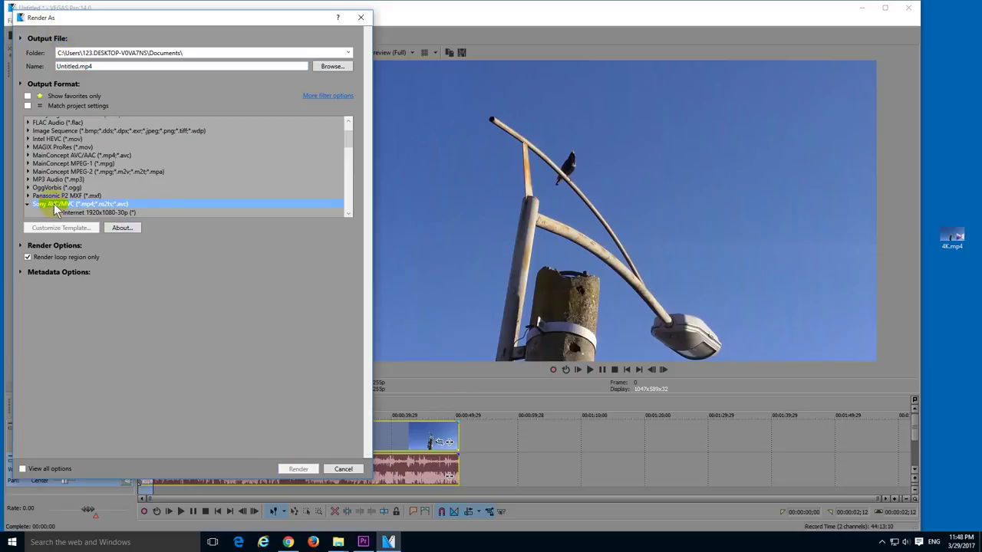
scroll(67, 205, "down", 1)
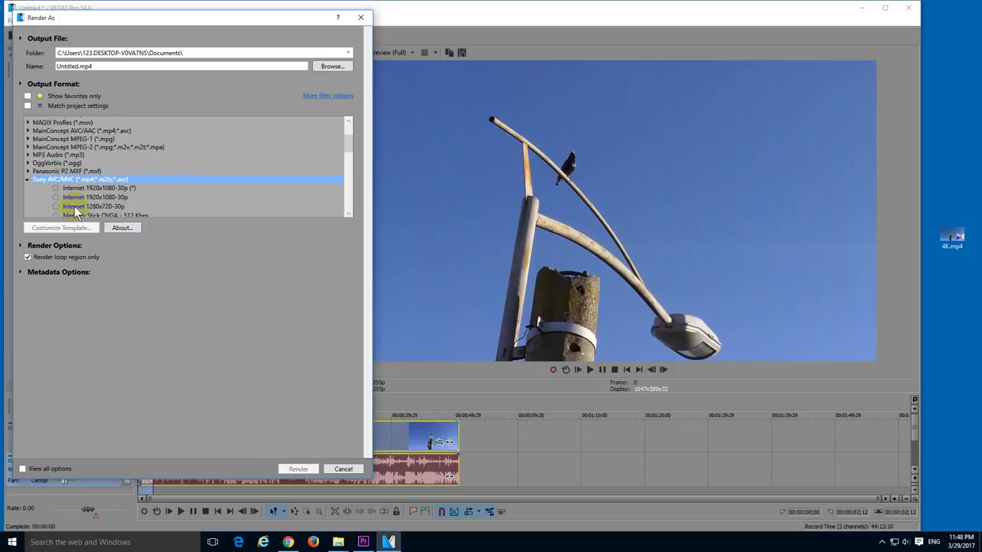
left_click(112, 189)
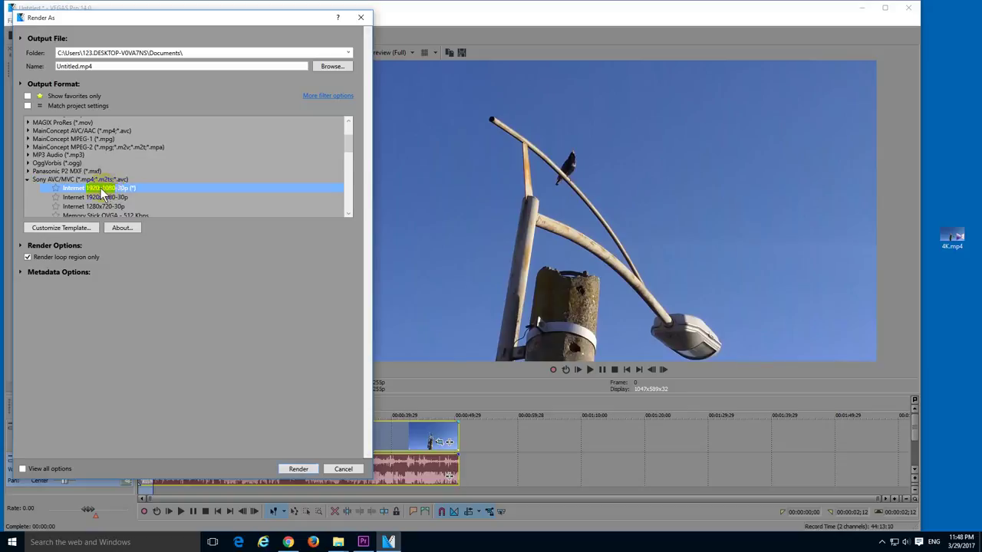
Customize the template: High definition (1920x1080) frame size and 25,999,360 bps bit rate.
left_click(71, 229)
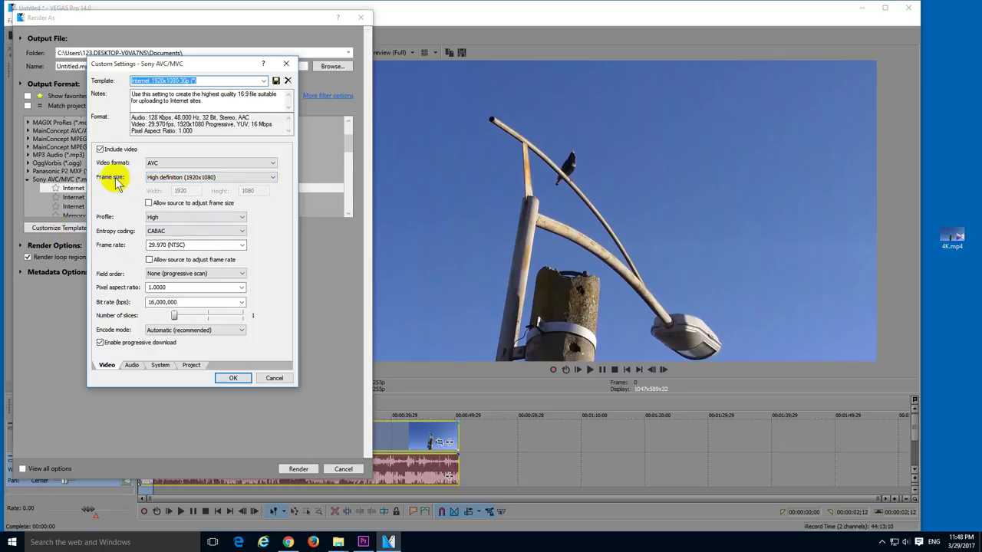
left_click(161, 178)
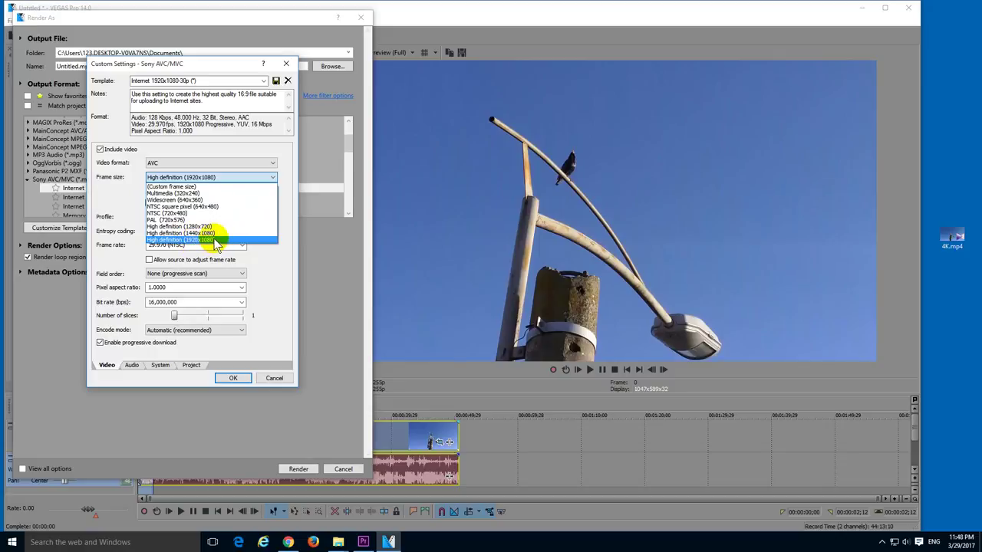
left_click(215, 241)
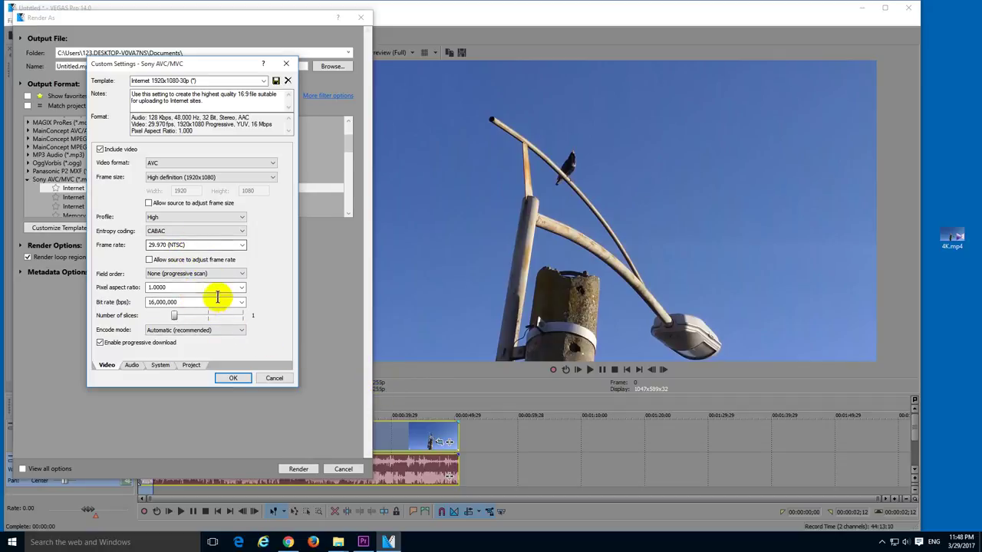
left_click(242, 302)
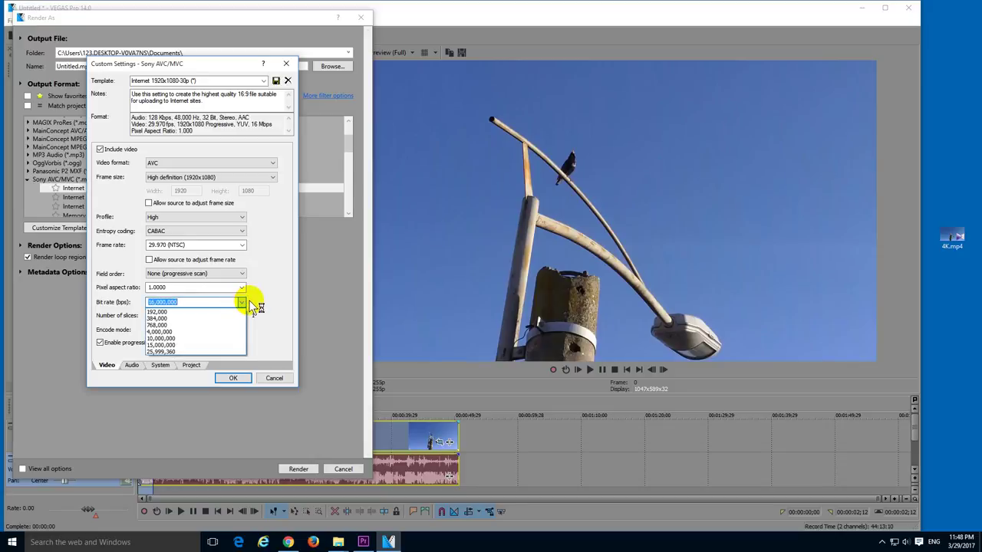
left_click(207, 352)
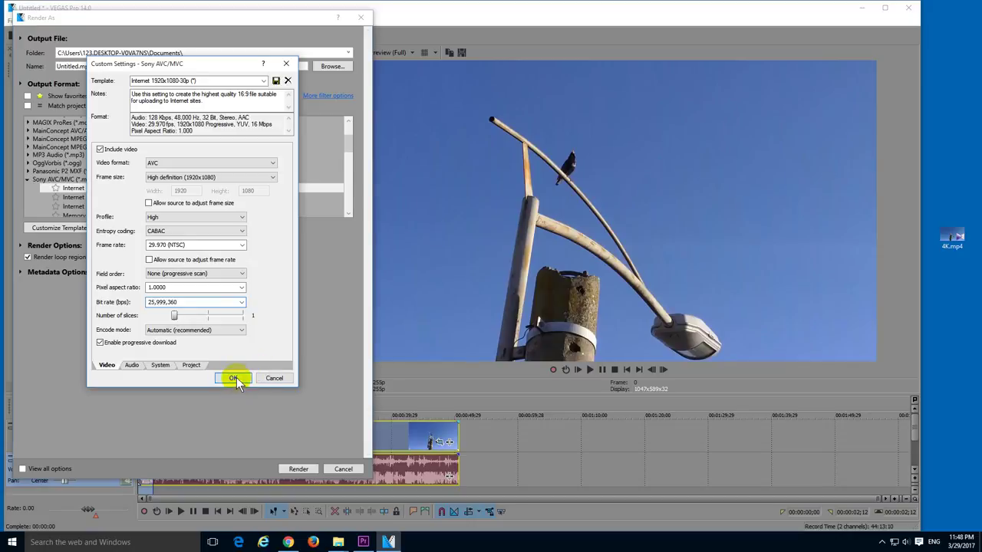
left_click(234, 378)
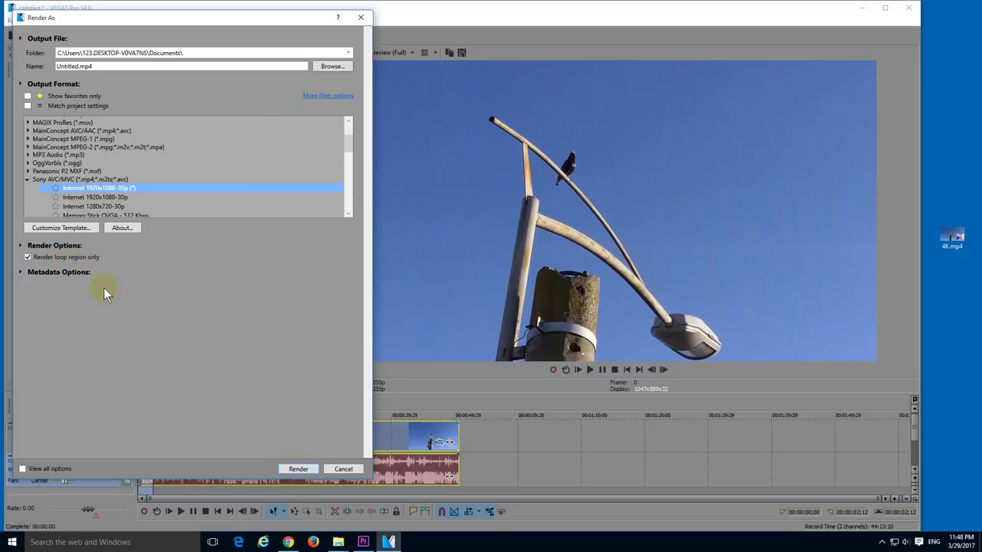
Render the project to Untitled.mp4 in Documents.
left_click(295, 470)
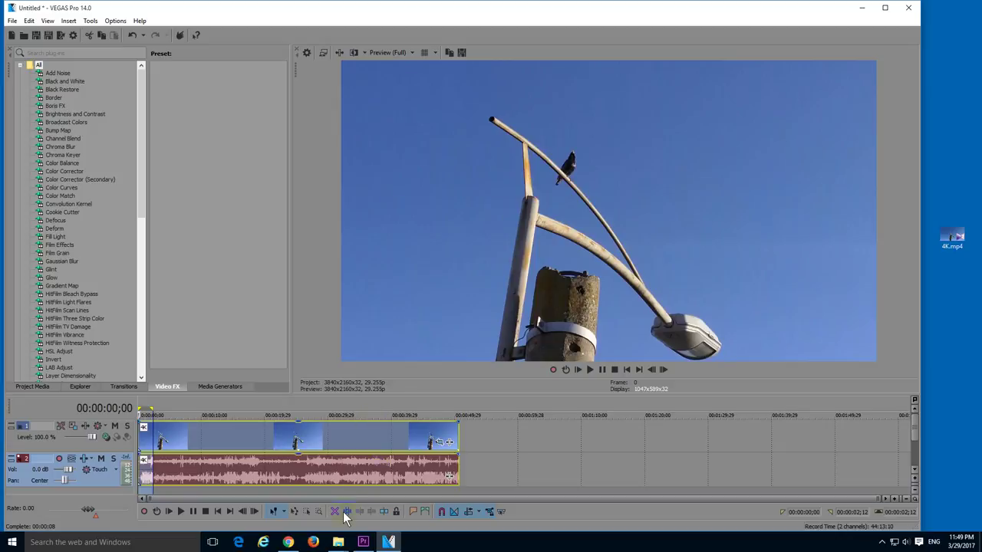
Play and pause Untitled.mp4 from Documents in KMPlayer, then select the original 4K.mp4.
left_click(338, 542)
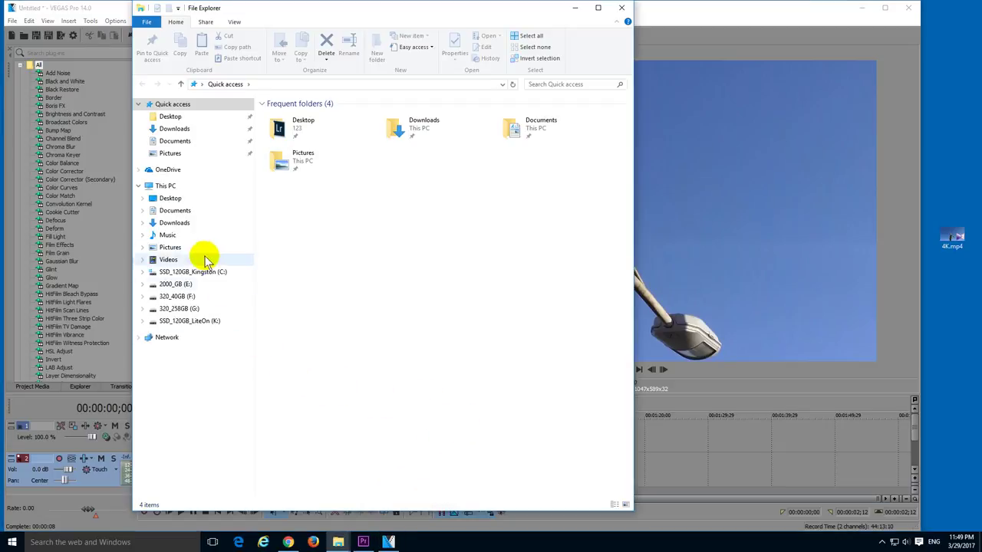
left_click(181, 214)
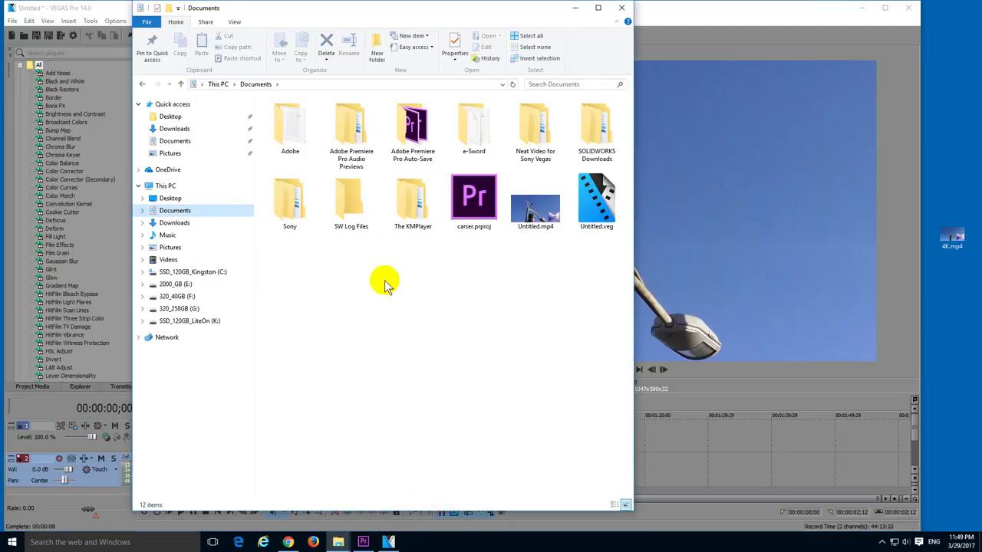
left_click(535, 217)
double_click(536, 224)
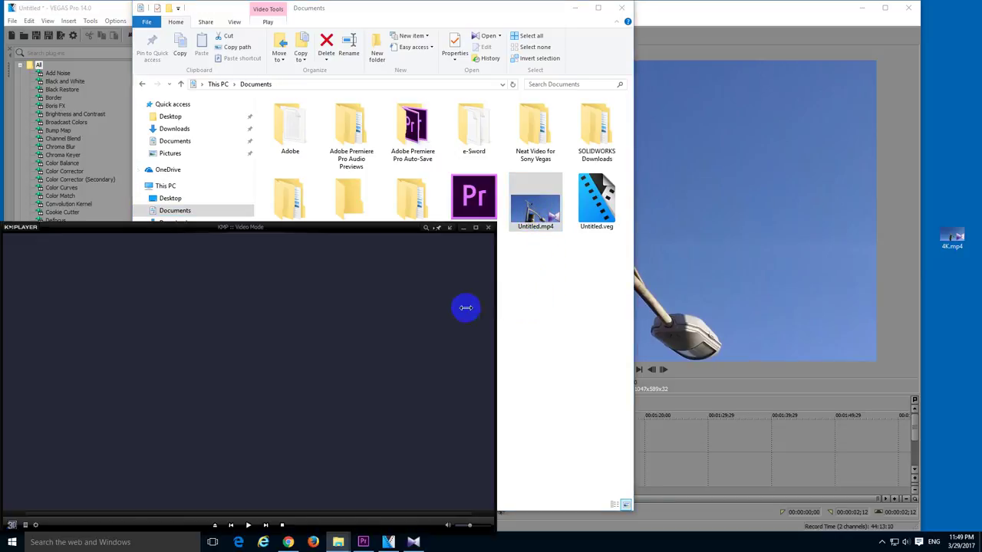
left_click(347, 361)
left_click(950, 238)
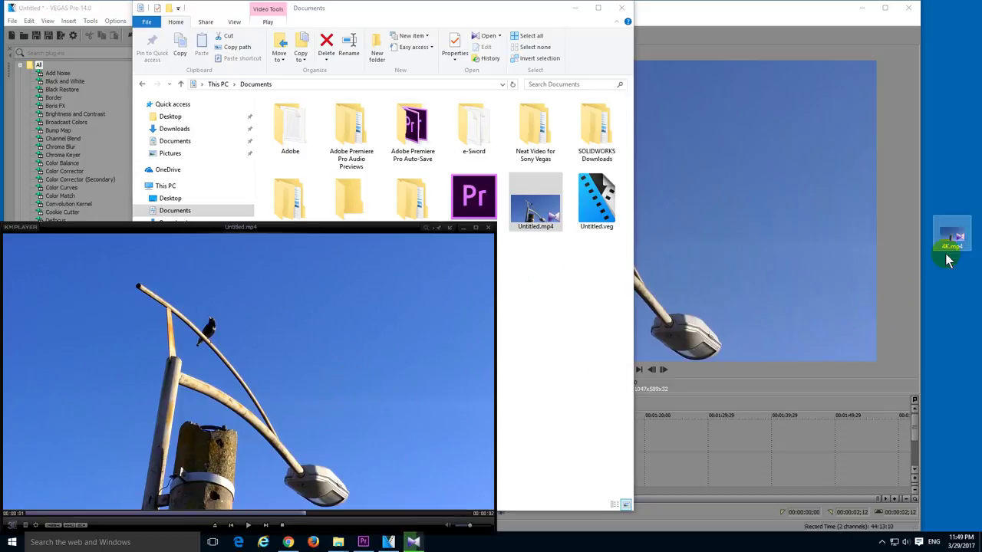
Open 4K.mp4 in a second KMPlayer window placed beside the Untitled.mp4 player.
left_click_drag(951, 238, 396, 322)
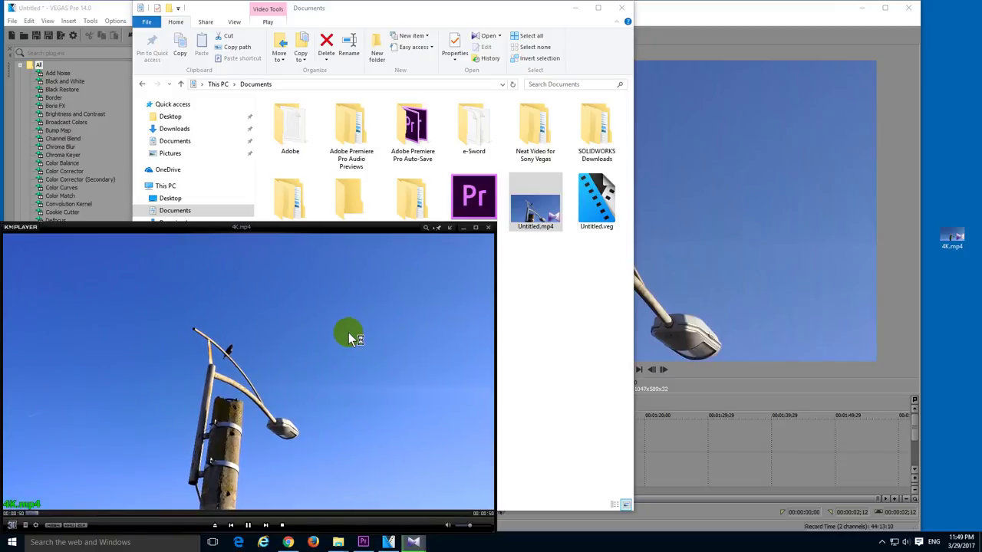
left_click_drag(252, 336, 739, 342)
left_click(444, 312)
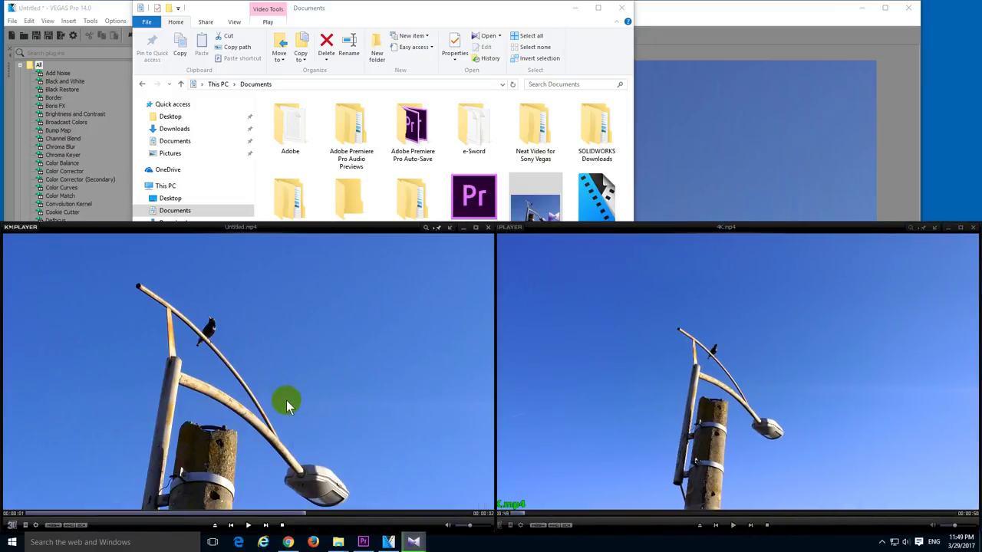